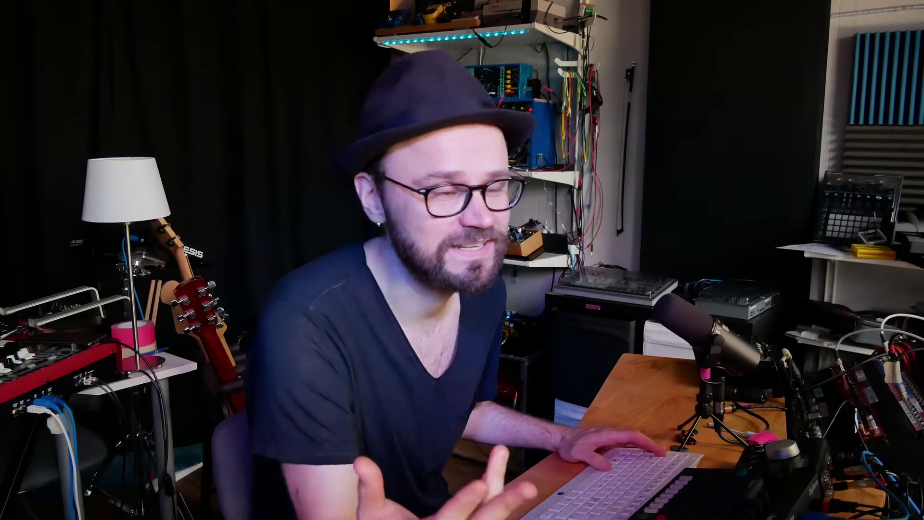
Step: Check the buffer size in Hammerfall DSP Settings, close it, and open Ableton's Audio preferences
{"action": "key", "text": "alt+Tab"}
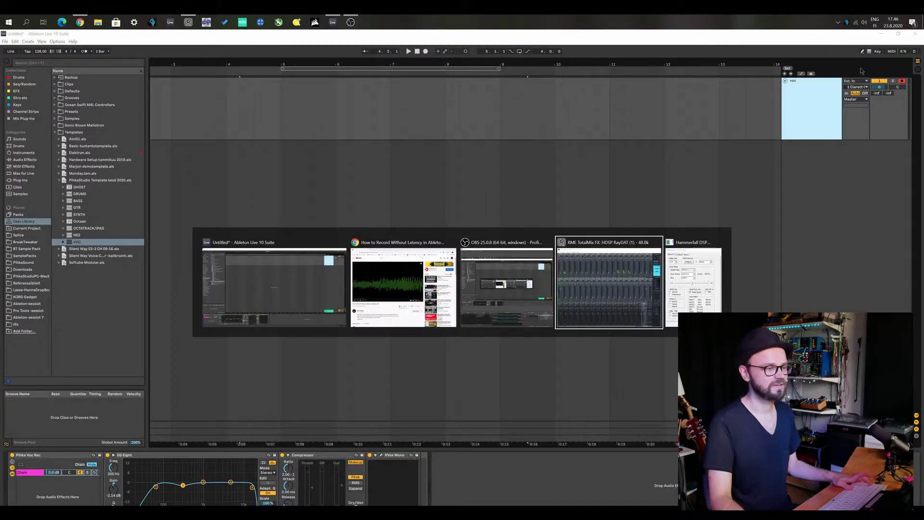
{"action": "key", "text": "alt+Tab"}
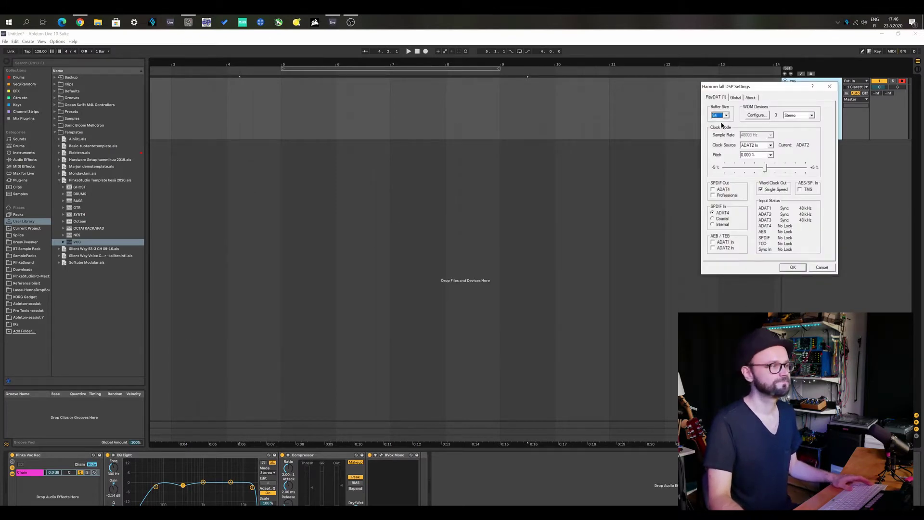
{"action": "key", "text": "alt+Tab"}
{"action": "key", "text": "ctrl+comma"}
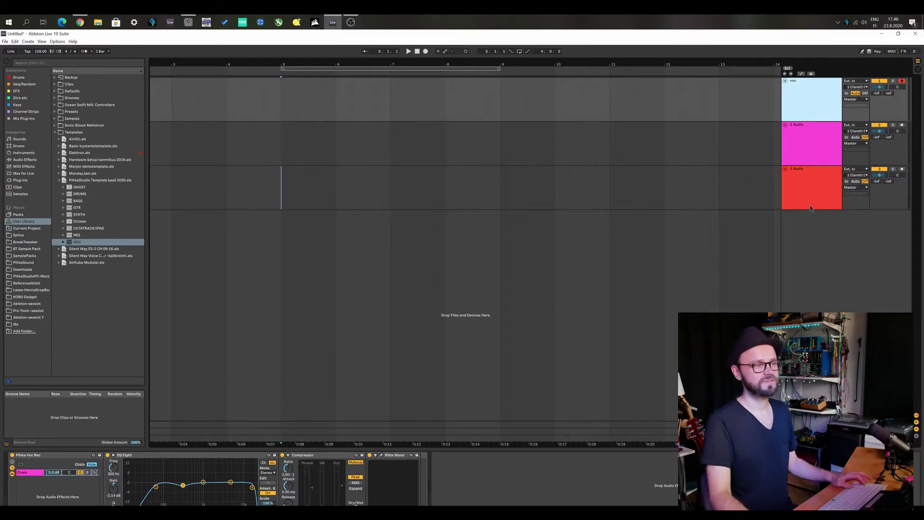
Step: Set Audio From to 2 Clarett CH2 on all three tracks
{"action": "left_click", "coordinate": [810, 192], "text": "shift"}
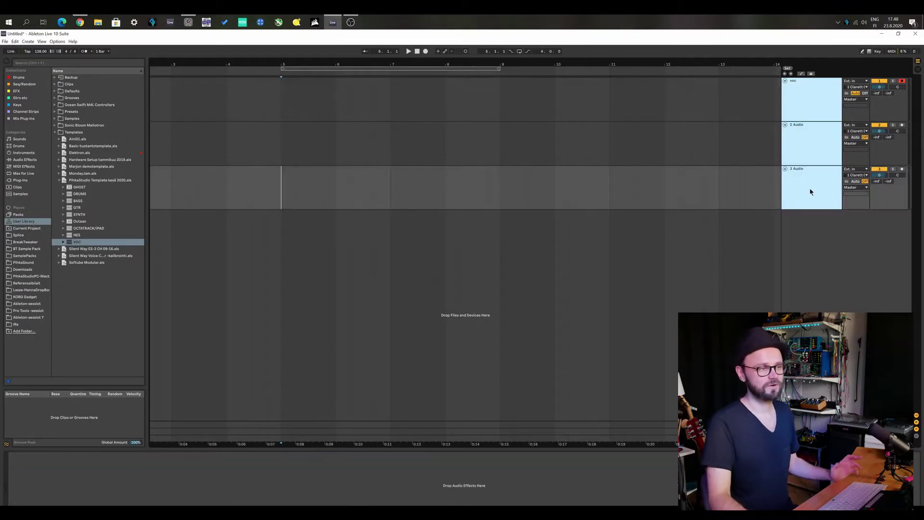
{"action": "left_click", "coordinate": [857, 87]}
{"action": "left_click", "coordinate": [861, 157]}
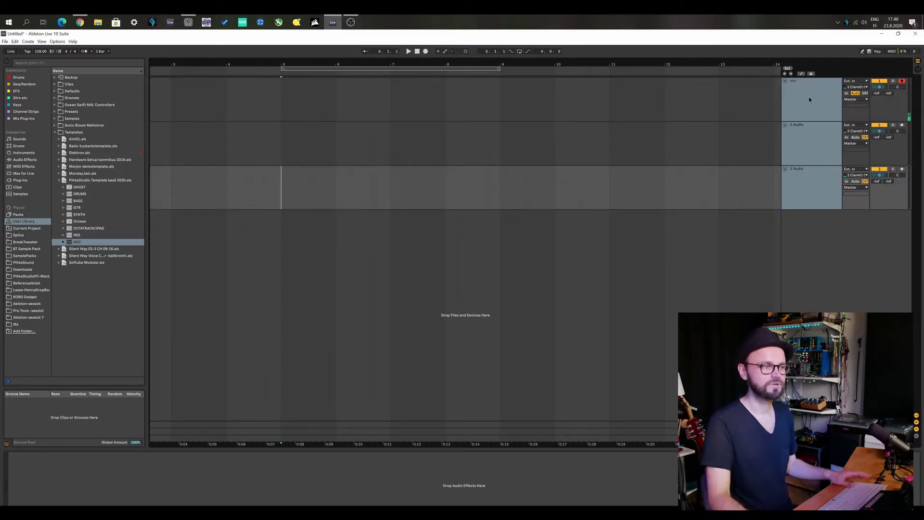
Step: Arm tracks 2 and 3, set voc monitoring to In, and record a test take
{"action": "left_click", "coordinate": [809, 96]}
{"action": "left_click", "coordinate": [809, 175], "text": "shift"}
{"action": "left_click", "coordinate": [901, 170]}
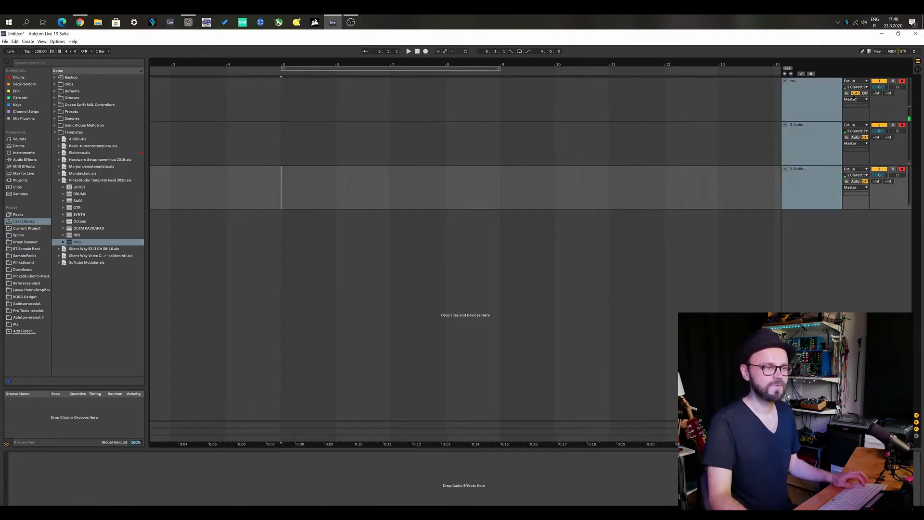
{"action": "left_click", "coordinate": [824, 95]}
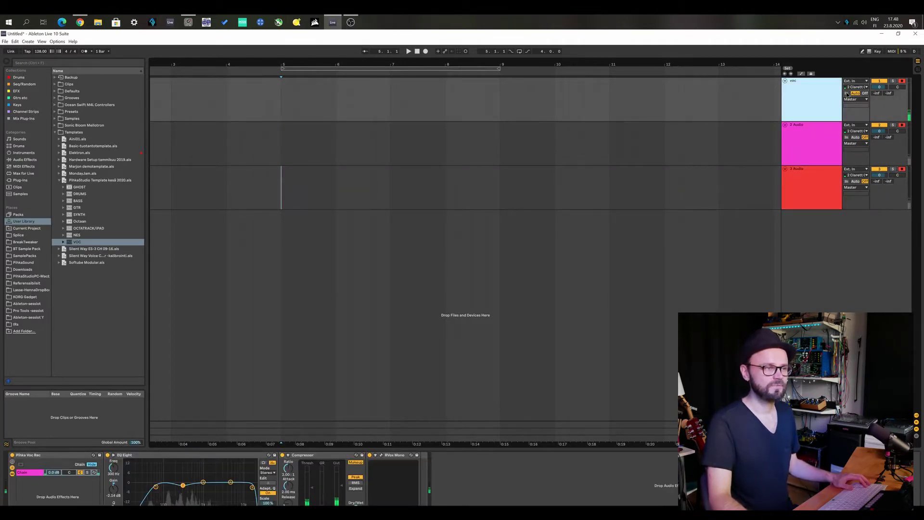
{"action": "left_click", "coordinate": [847, 94]}
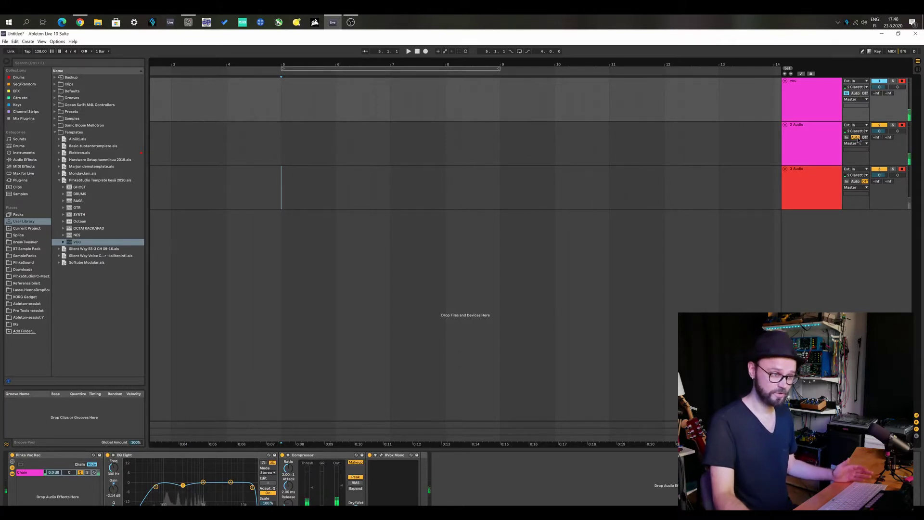
{"action": "left_click", "coordinate": [812, 192]}
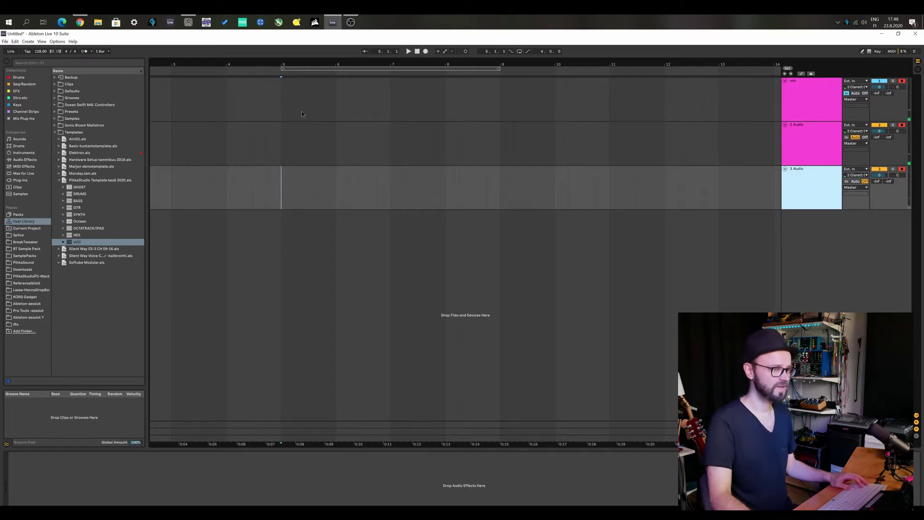
{"action": "key", "text": "F9"}
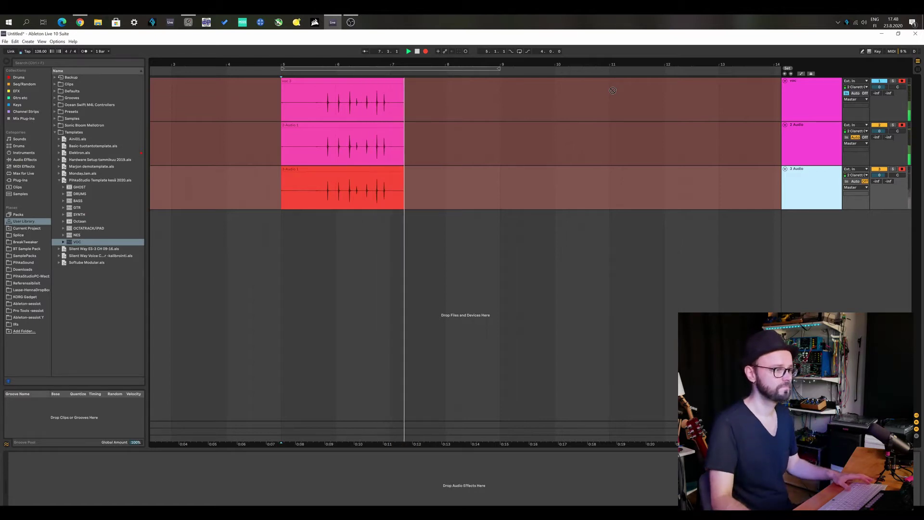
Step: Stop the test recording and zoom in on the recorded transients
{"action": "key", "text": "F9"}
{"action": "mouse_move", "coordinate": [435, 67]}
{"action": "left_mouse_down"}
{"action": "mouse_move", "coordinate": [436, 77]}
{"action": "mouse_move", "coordinate": [445, 69]}
{"action": "mouse_move", "coordinate": [431, 81]}
{"action": "left_mouse_up"}
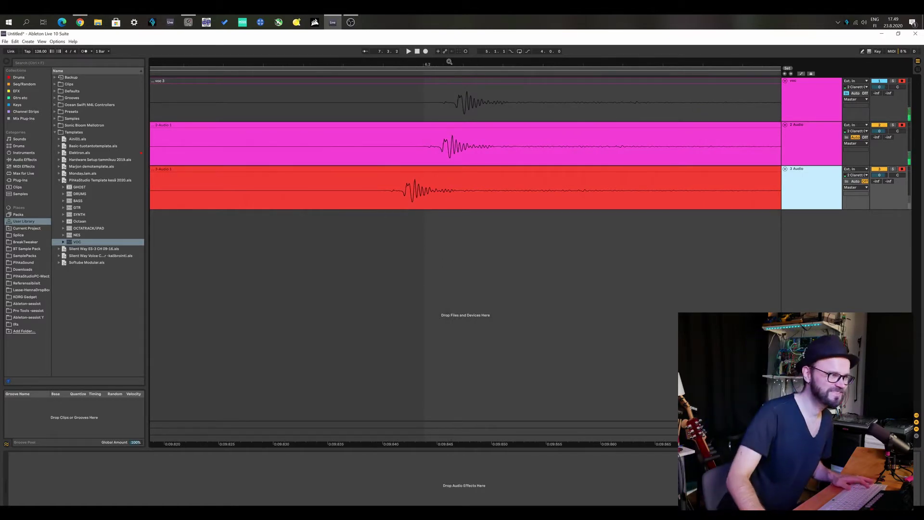
{"action": "left_click_drag", "start_coordinate": [449, 63], "coordinate": [449, 56]}
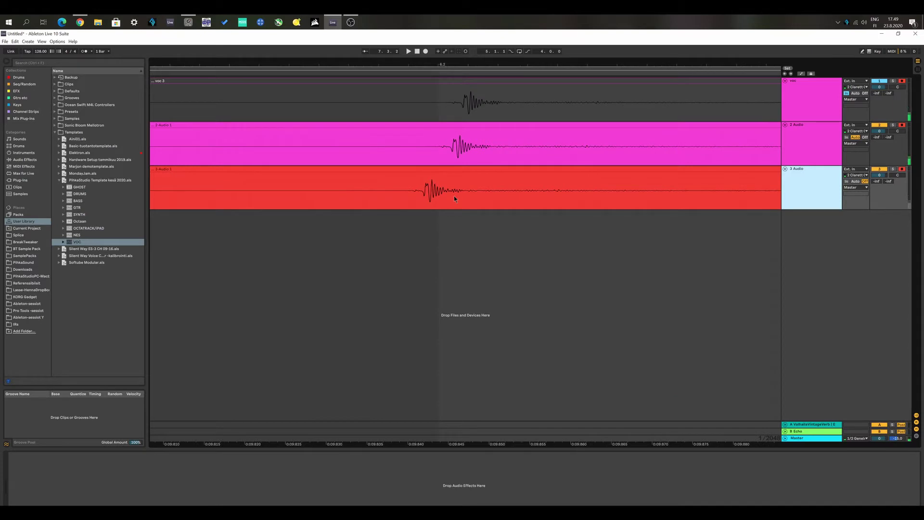
Step: Select the gap just before the transient in the 2 Audio take
{"action": "left_click", "coordinate": [475, 143]}
{"action": "left_click_drag", "start_coordinate": [449, 148], "coordinate": [692, 148]}
{"action": "left_click", "coordinate": [505, 144]}
{"action": "left_click_drag", "start_coordinate": [446, 148], "coordinate": [551, 149]}
{"action": "left_click", "coordinate": [462, 149]}
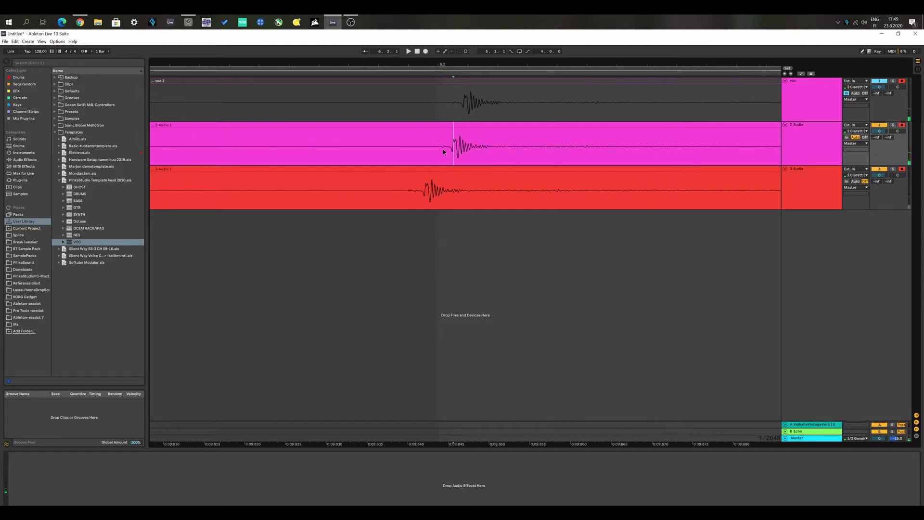
{"action": "left_click_drag", "start_coordinate": [431, 151], "coordinate": [452, 151]}
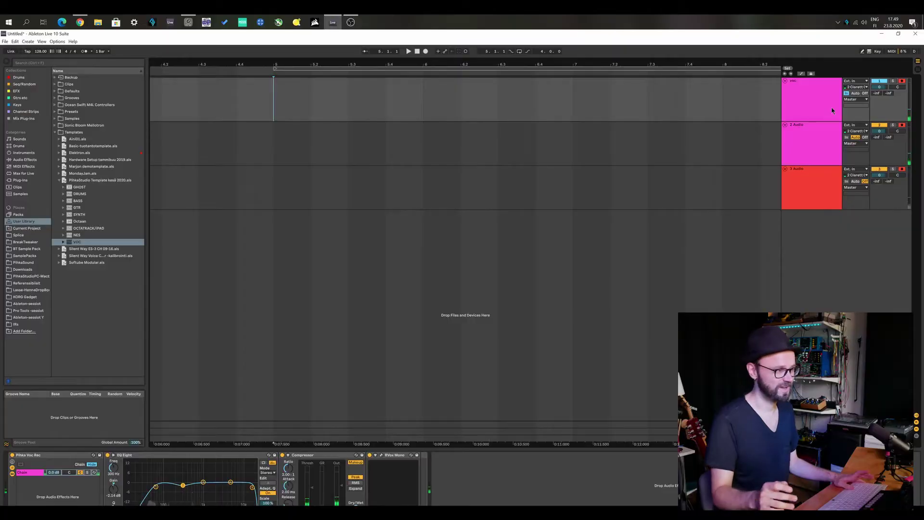
Step: Check the YouTube tutorial, then return to Ableton and select the 2 Audio track
{"action": "key", "text": "alt+Tab"}
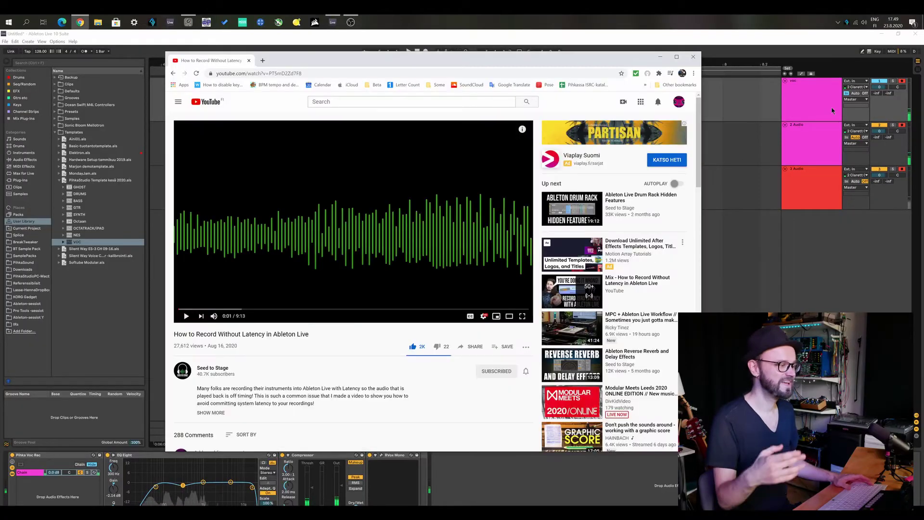
{"action": "key", "text": "alt+Tab"}
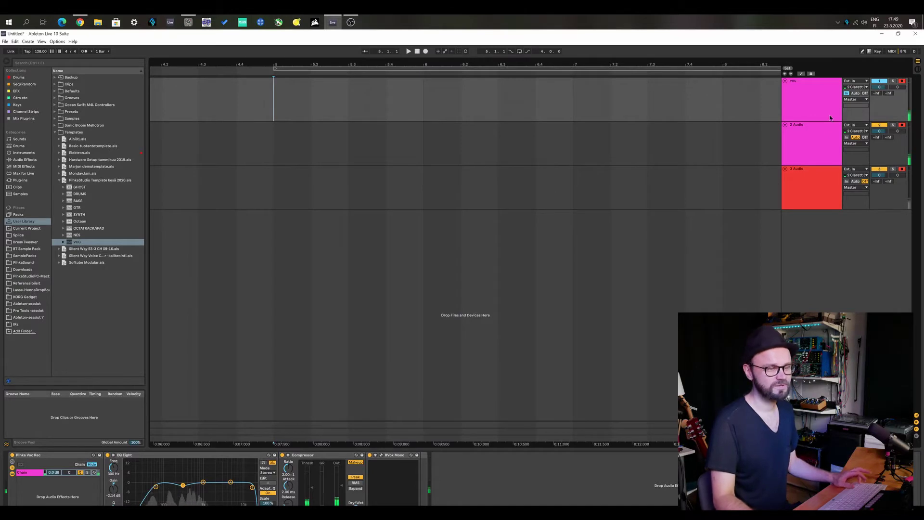
{"action": "left_click", "coordinate": [811, 140]}
Step: Add 3 Audio to the selection and delete both extra audio tracks
{"action": "left_click", "coordinate": [811, 186], "text": "shift"}
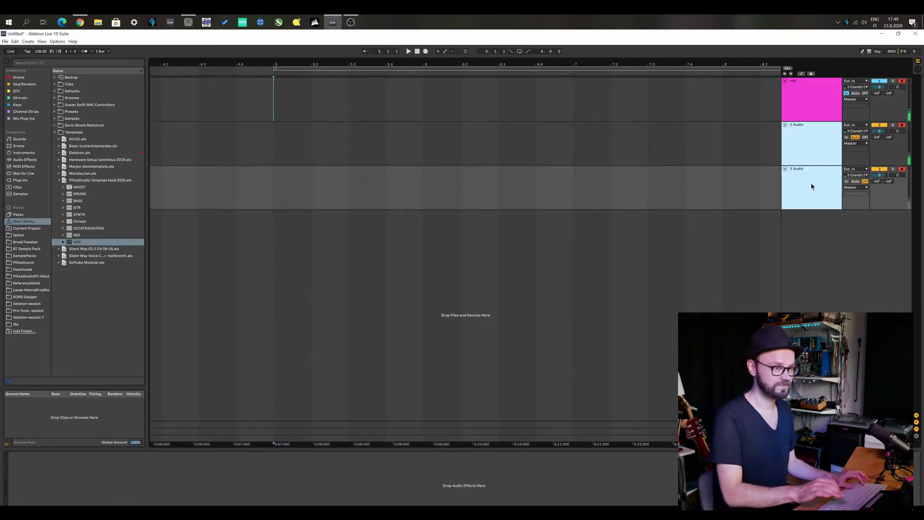
{"action": "key", "text": "Delete"}
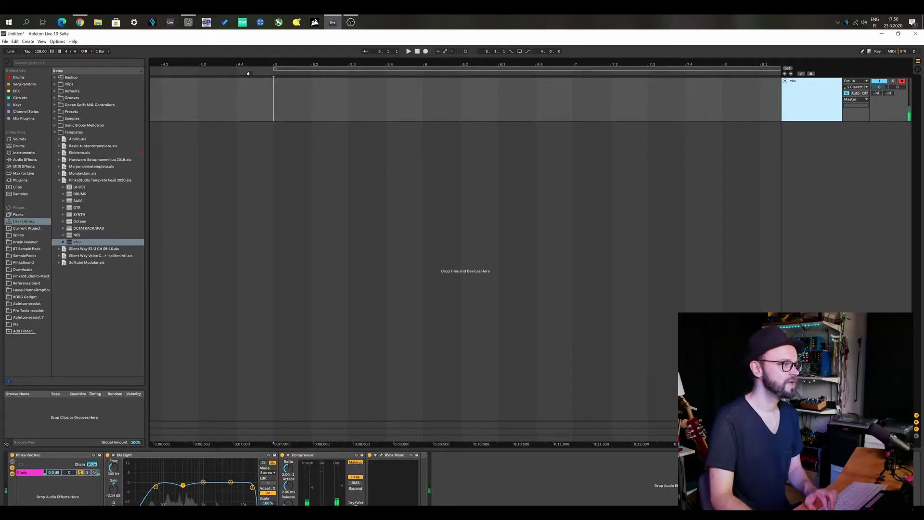
Step: Locate the PinkaStudio Template kesä 2020.als set in the User Library Templates folder
{"action": "left_click", "coordinate": [738, 104]}
{"action": "left_click", "coordinate": [791, 102]}
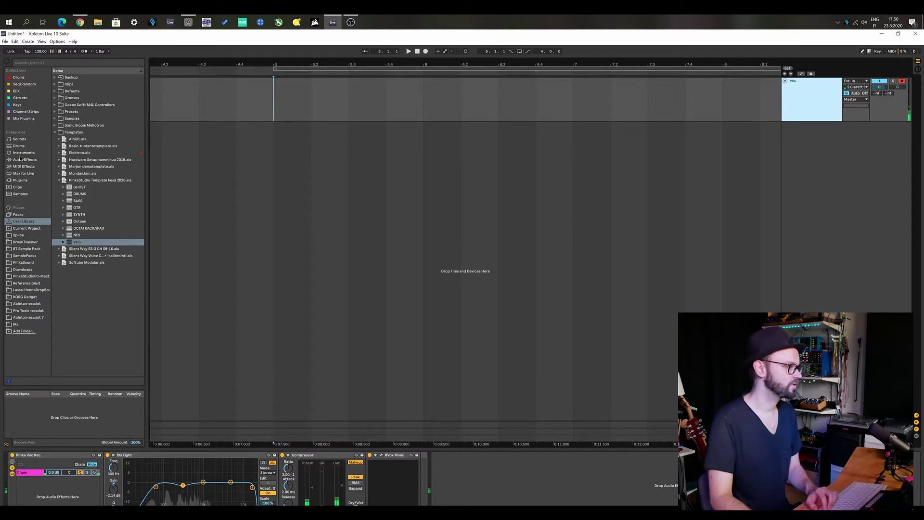
{"action": "left_click", "coordinate": [24, 228]}
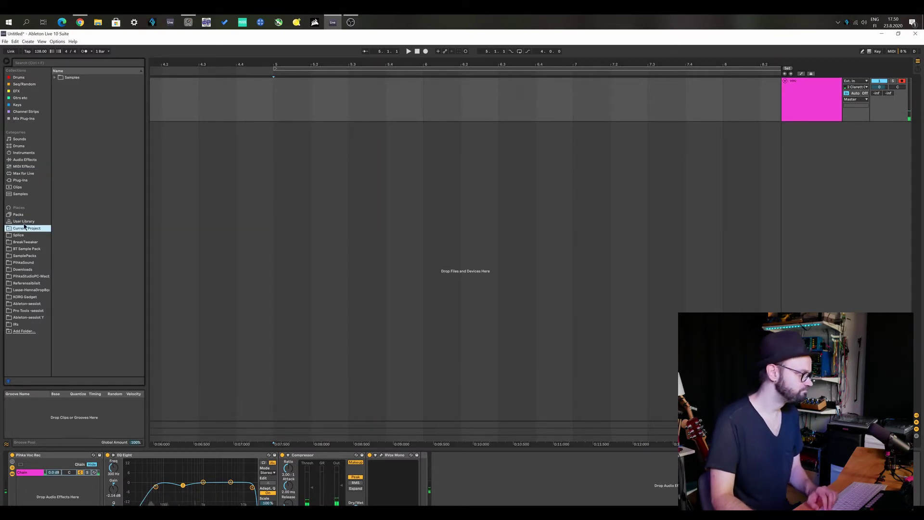
{"action": "left_click", "coordinate": [24, 222]}
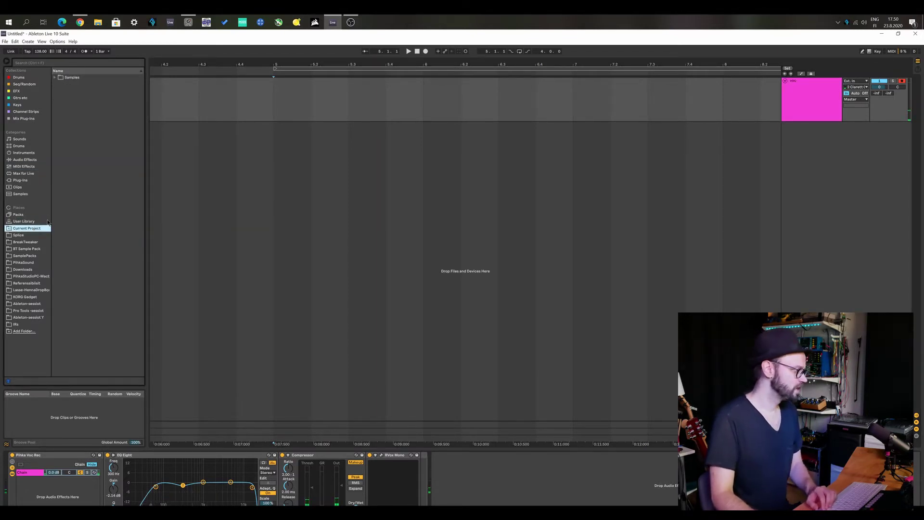
{"action": "left_click", "coordinate": [47, 220]}
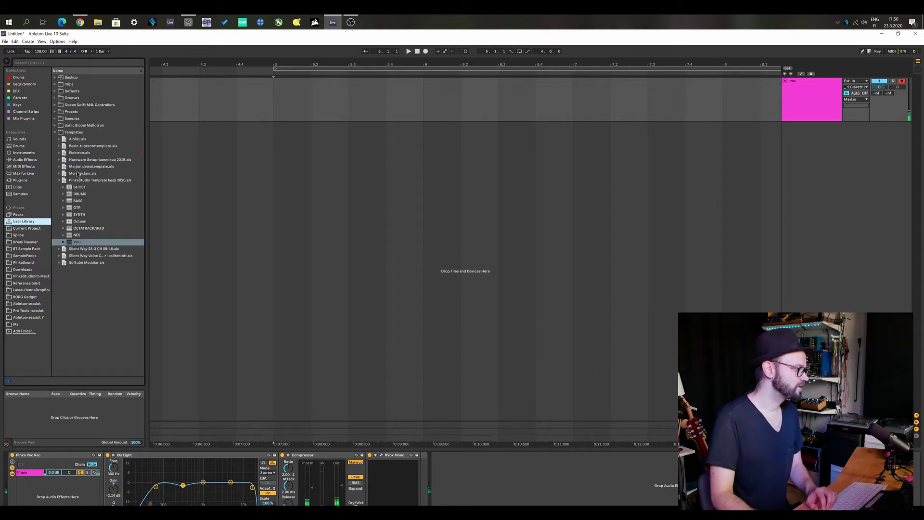
{"action": "left_click", "coordinate": [78, 134]}
{"action": "left_click", "coordinate": [79, 134]}
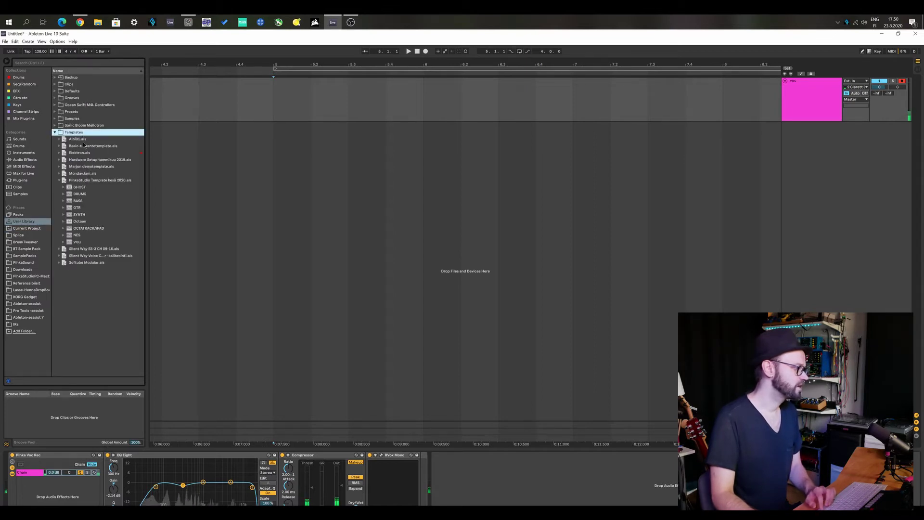
{"action": "left_click", "coordinate": [94, 181]}
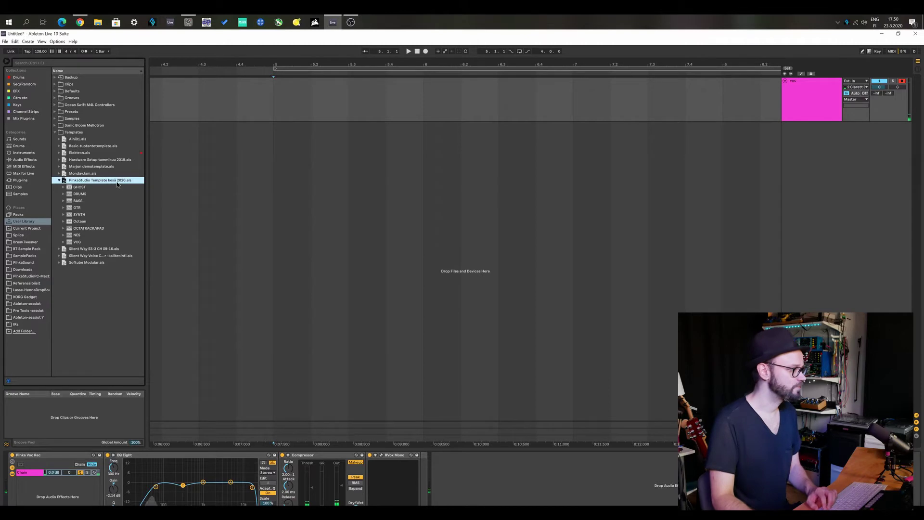
Step: Drag the template's VOC group into the arrangement and delete the old voc track
{"action": "left_click", "coordinate": [77, 242]}
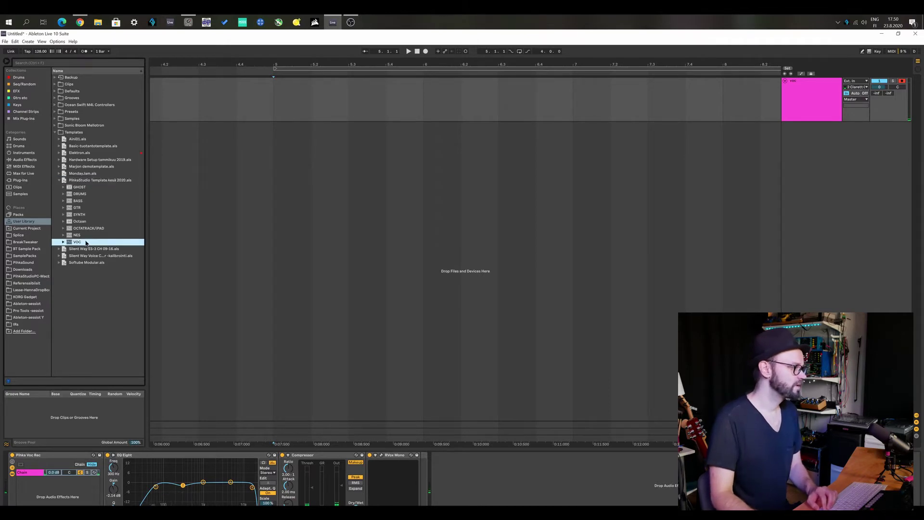
{"action": "left_click_drag", "start_coordinate": [77, 242], "coordinate": [471, 174]}
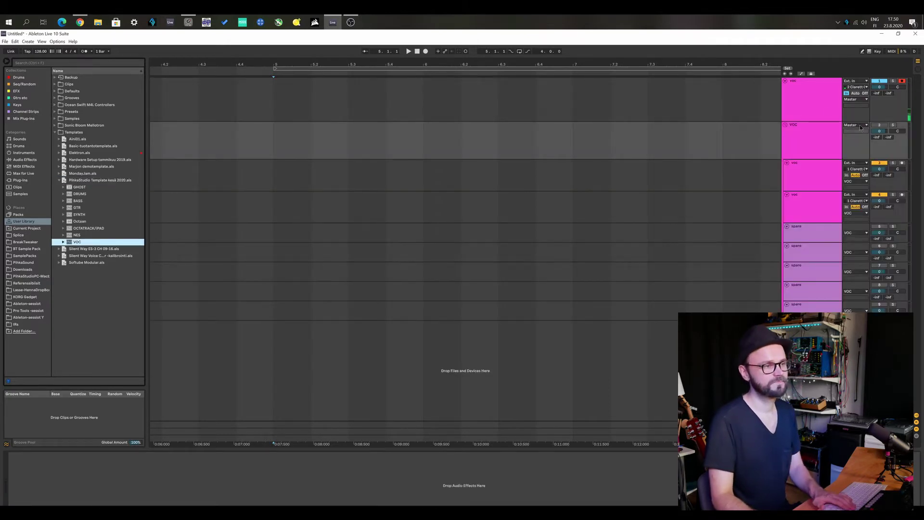
{"action": "left_click", "coordinate": [806, 108]}
{"action": "key", "text": "Delete"}
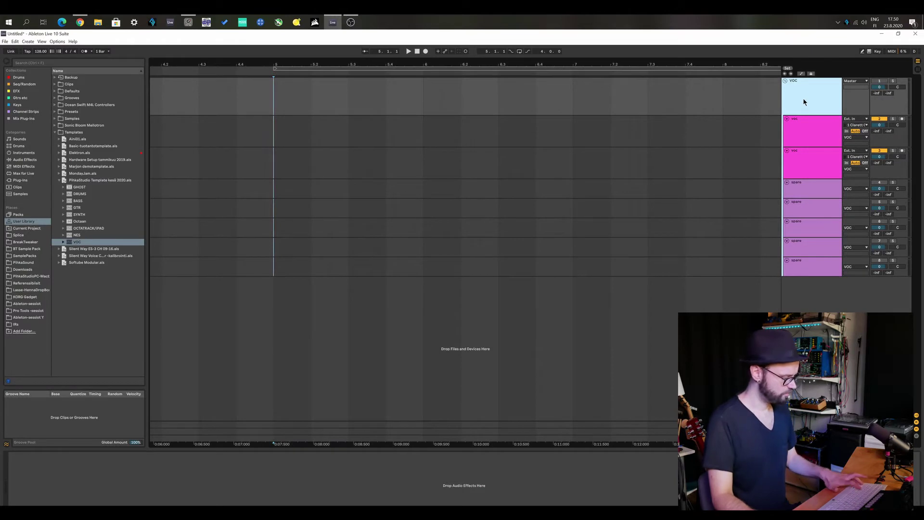
Step: Ungroup the VOC group with Ctrl+Shift+G and make both voc tracks taller
{"action": "key", "text": "ctrl+shift+g"}
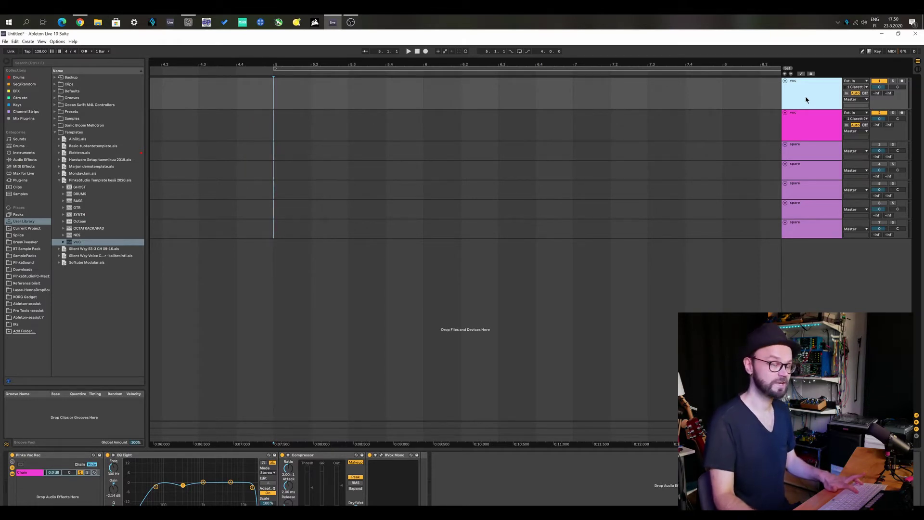
{"action": "left_click", "coordinate": [809, 124]}
{"action": "left_click", "coordinate": [807, 107], "text": "shift"}
{"action": "left_click_drag", "start_coordinate": [807, 110], "coordinate": [807, 142]}
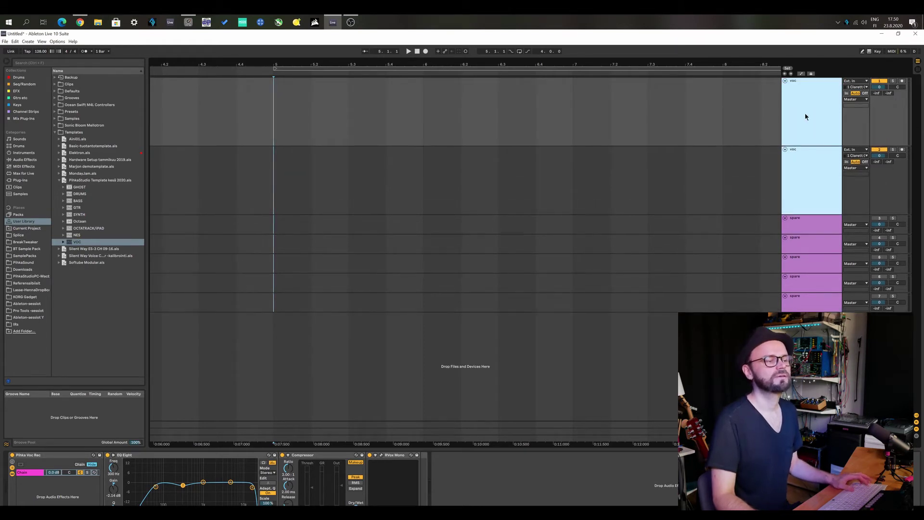
{"action": "left_click", "coordinate": [805, 115]}
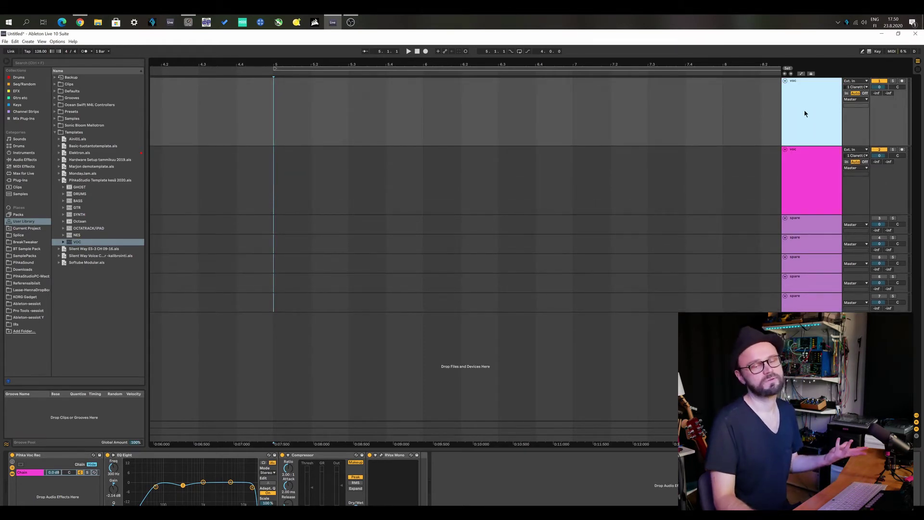
Step: Arm the first voc track and start recording a vocal take from bar 5
{"action": "key", "text": "Down"}
{"action": "key", "text": "Up"}
{"action": "key", "text": "Down"}
{"action": "key", "text": "Up"}
{"action": "key", "text": "Down"}
{"action": "left_click", "coordinate": [797, 114]}
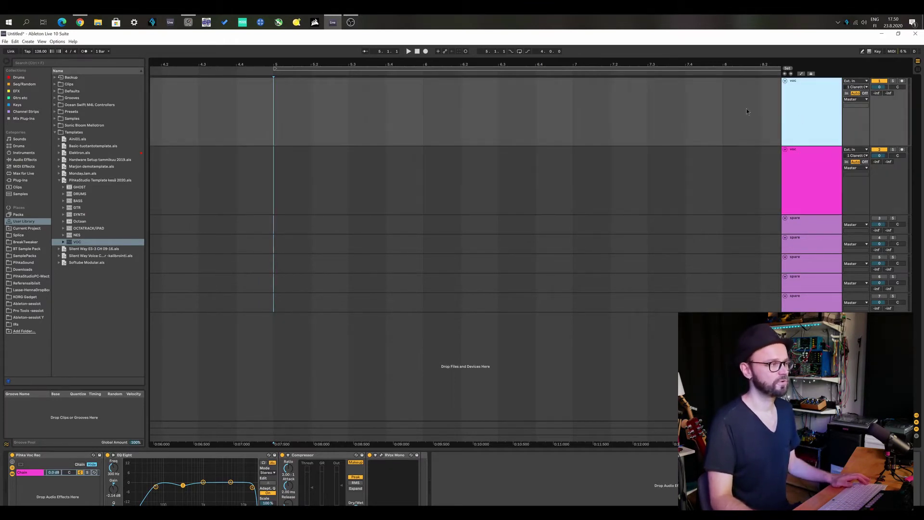
{"action": "left_click", "coordinate": [331, 111]}
{"action": "left_click", "coordinate": [901, 81]}
{"action": "key", "text": "F9"}
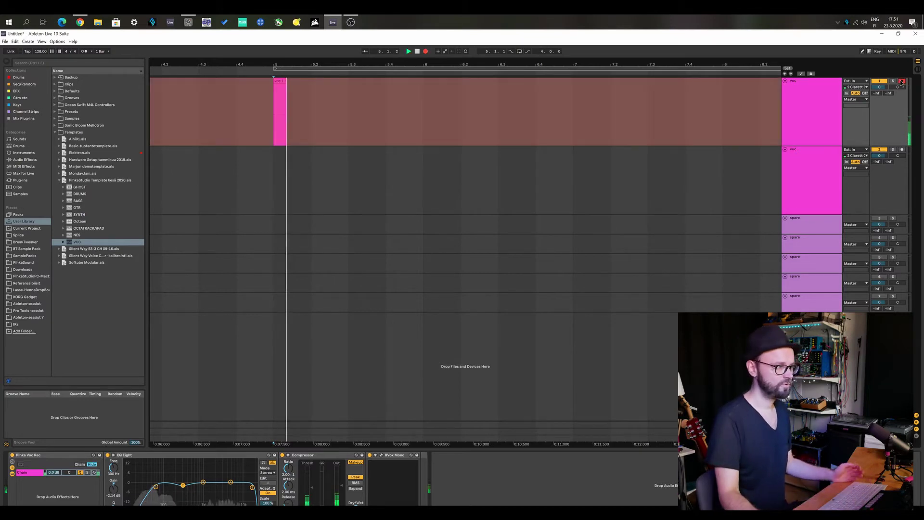
Step: Stop the first take and copy it down to the bottom spare track
{"action": "left_click_drag", "start_coordinate": [393, 69], "coordinate": [393, 96]}
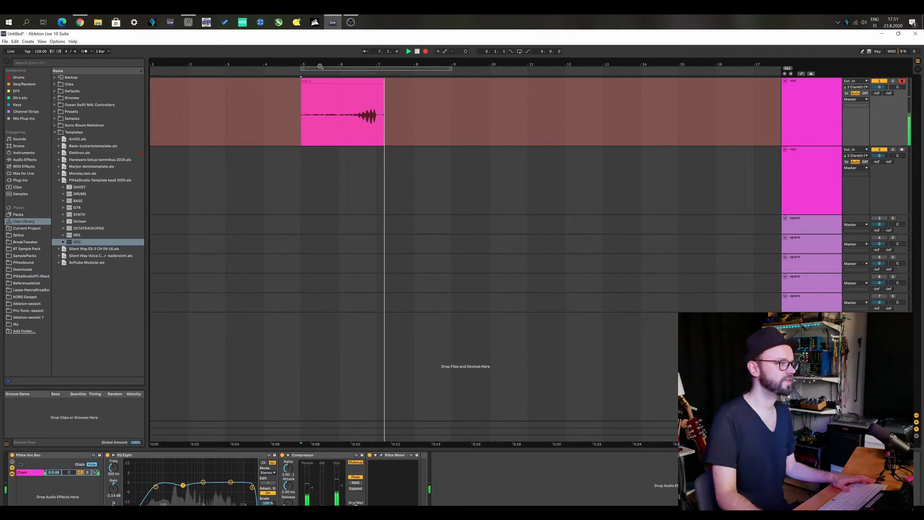
{"action": "key", "text": "space"}
{"action": "left_click_drag", "start_coordinate": [329, 152], "coordinate": [331, 299]}
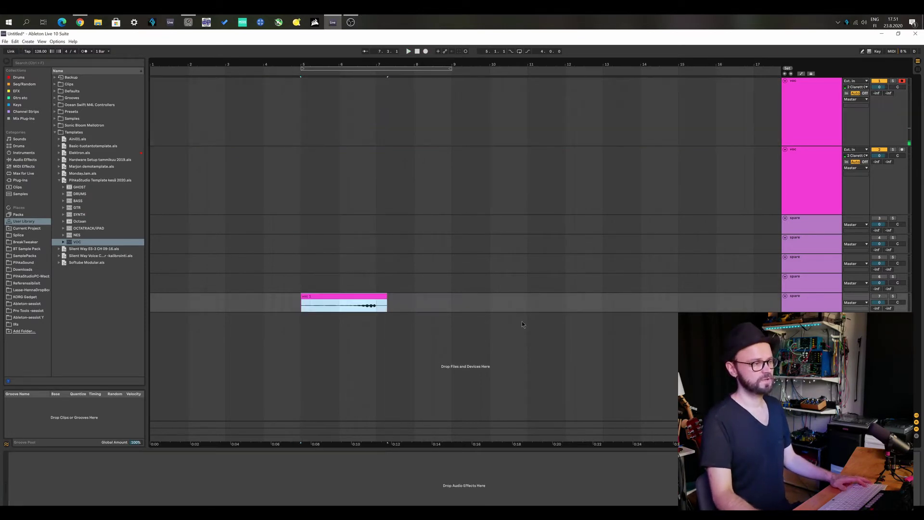
{"action": "left_click", "coordinate": [799, 301]}
{"action": "left_click", "coordinate": [809, 224], "text": "shift"}
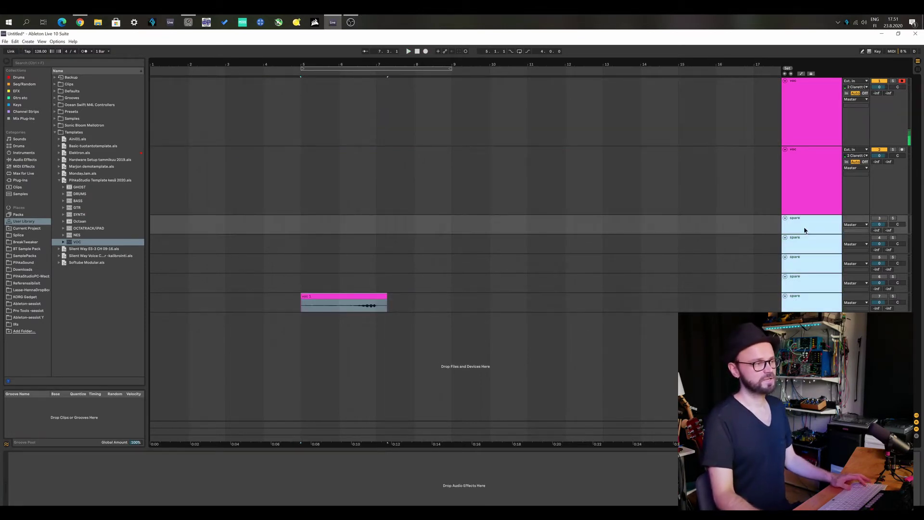
Step: Record a second voc take from bar 5 and copy it onto spare track 4
{"action": "left_click", "coordinate": [301, 118]}
{"action": "key", "text": "F9"}
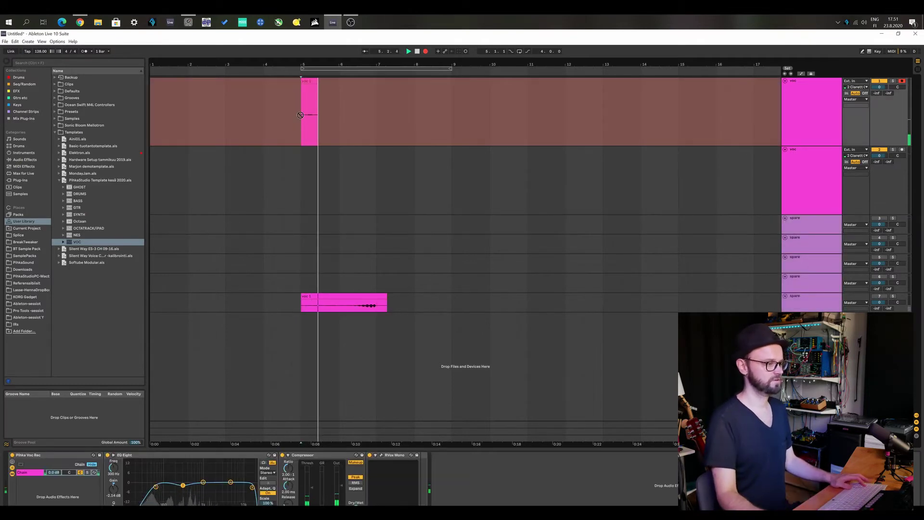
{"action": "left_click_drag", "start_coordinate": [346, 59], "coordinate": [347, 61]}
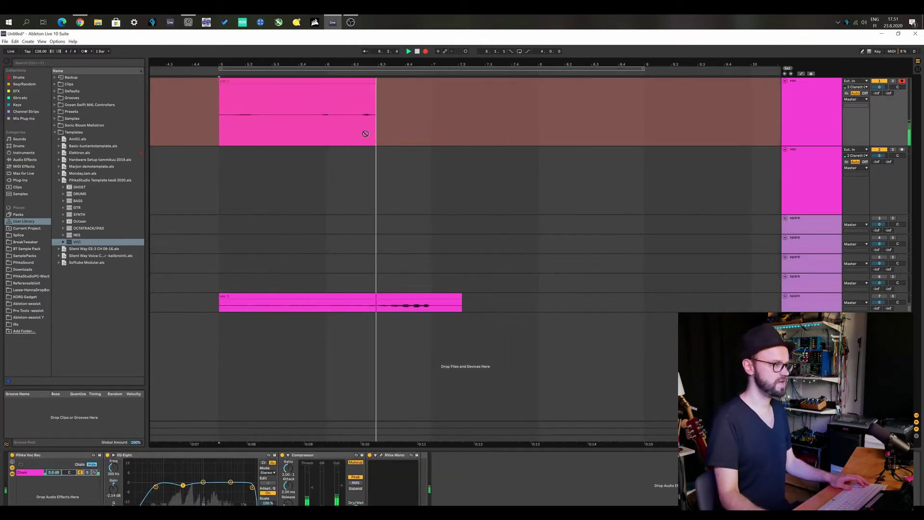
{"action": "key", "text": "space"}
{"action": "left_click_drag", "start_coordinate": [351, 94], "coordinate": [351, 281]}
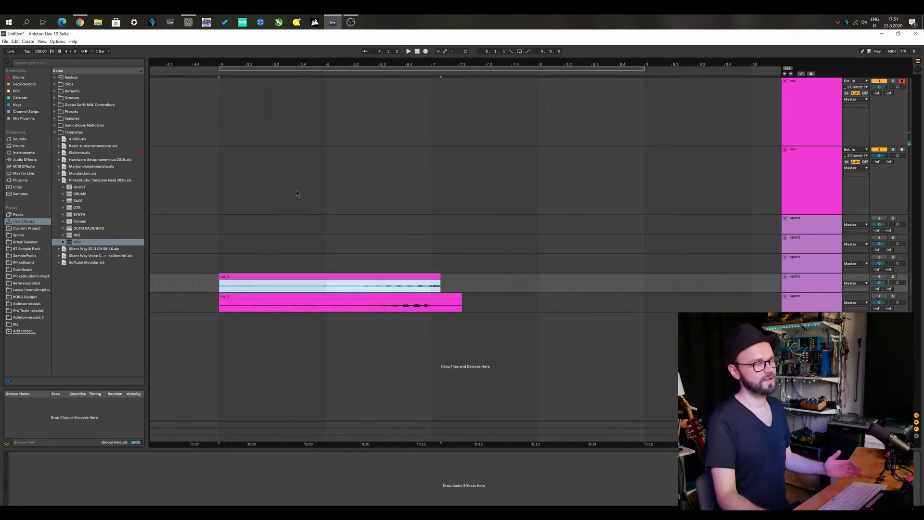
Step: Mark a time range across both copied takes to compare them
{"action": "left_click", "coordinate": [398, 287]}
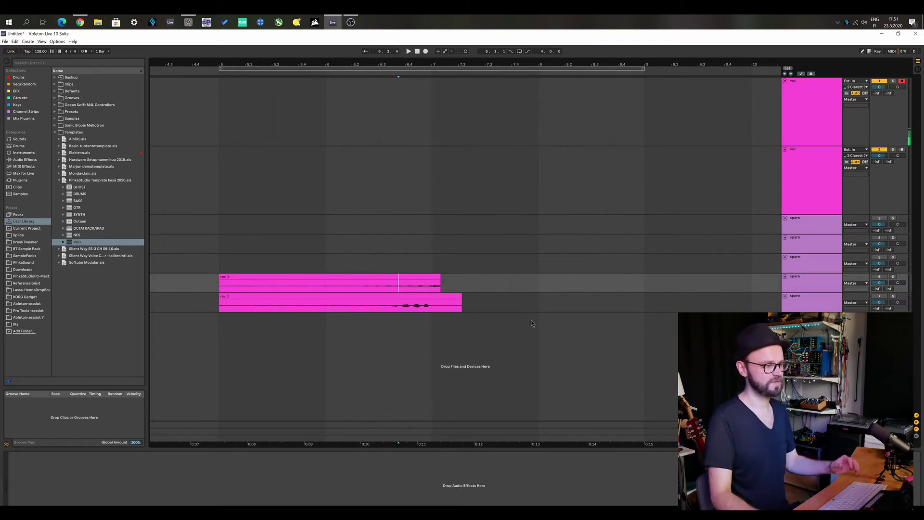
{"action": "left_click_drag", "start_coordinate": [392, 284], "coordinate": [418, 308]}
{"action": "left_click", "coordinate": [420, 299]}
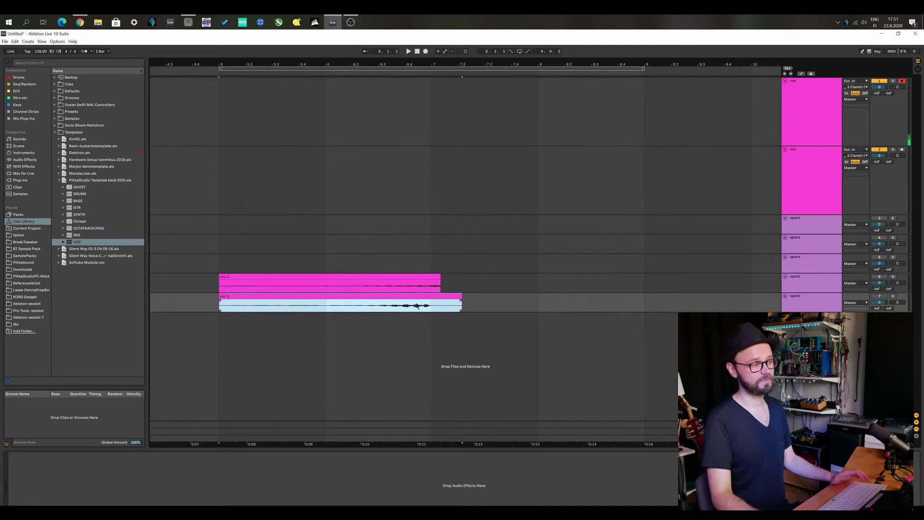
{"action": "left_click", "coordinate": [418, 305]}
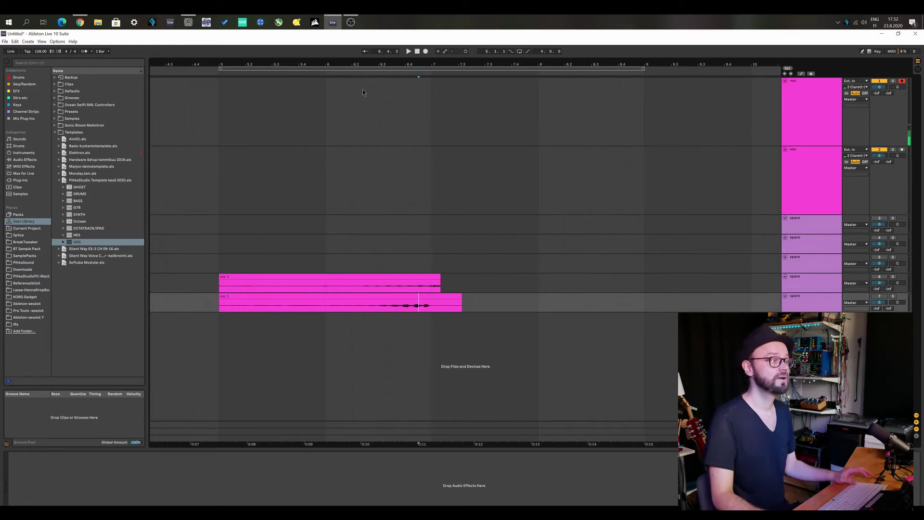
{"action": "left_click_drag", "start_coordinate": [369, 67], "coordinate": [373, 215]}
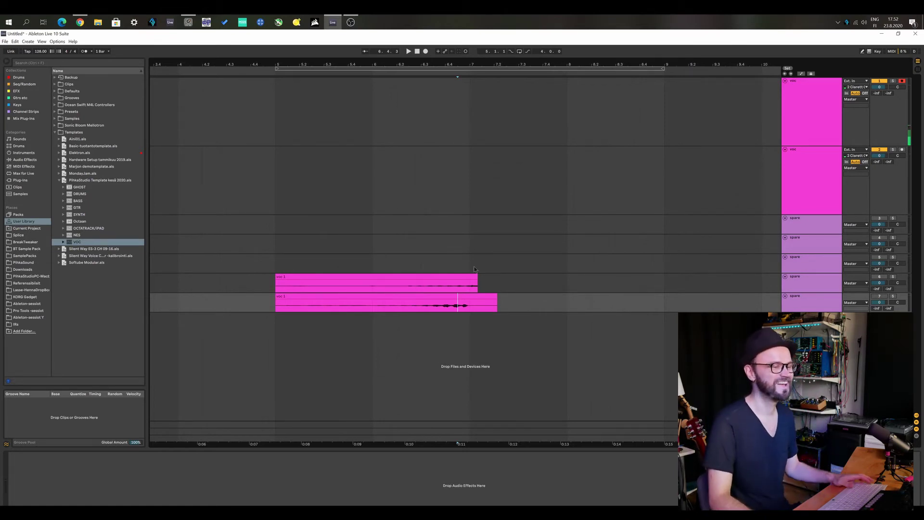
Step: Turn Monitor Off on both voc tracks
{"action": "left_click", "coordinate": [803, 119]}
{"action": "left_click", "coordinate": [810, 161], "text": "shift"}
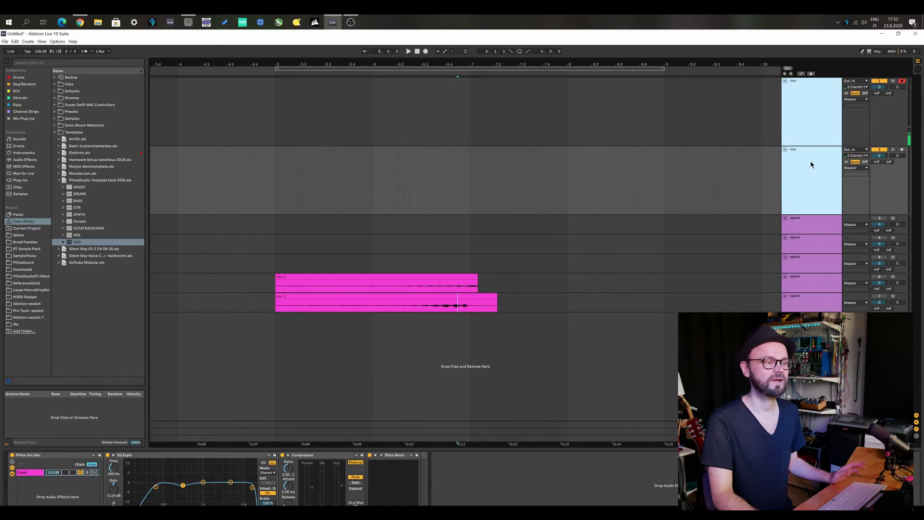
{"action": "left_click", "coordinate": [865, 162]}
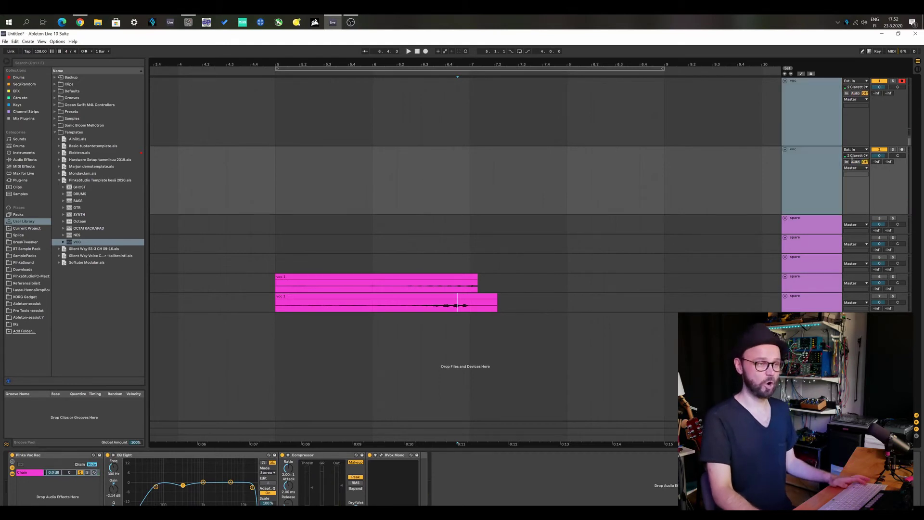
{"action": "left_click", "coordinate": [810, 159]}
{"action": "left_click", "coordinate": [805, 115]}
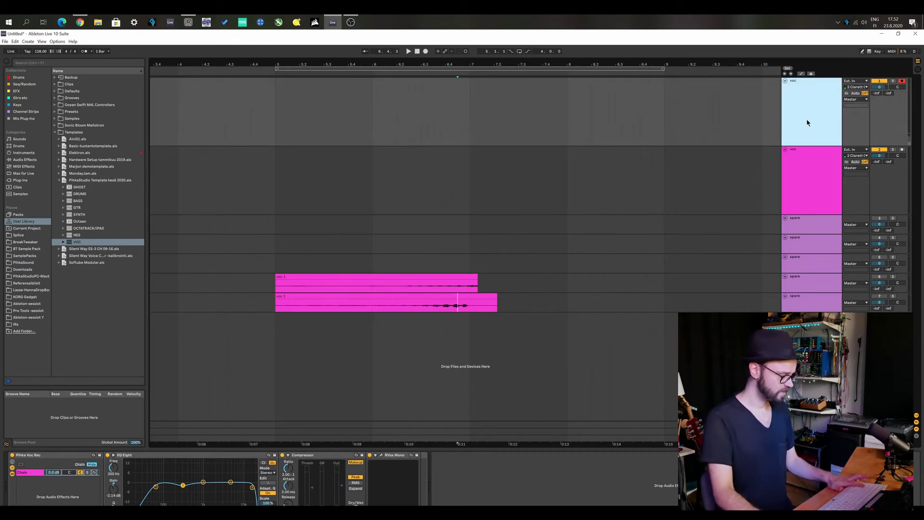
Step: Insert a new audio track, move it to the top, and name it 'monitor track'
{"action": "key", "text": "ctrl+t"}
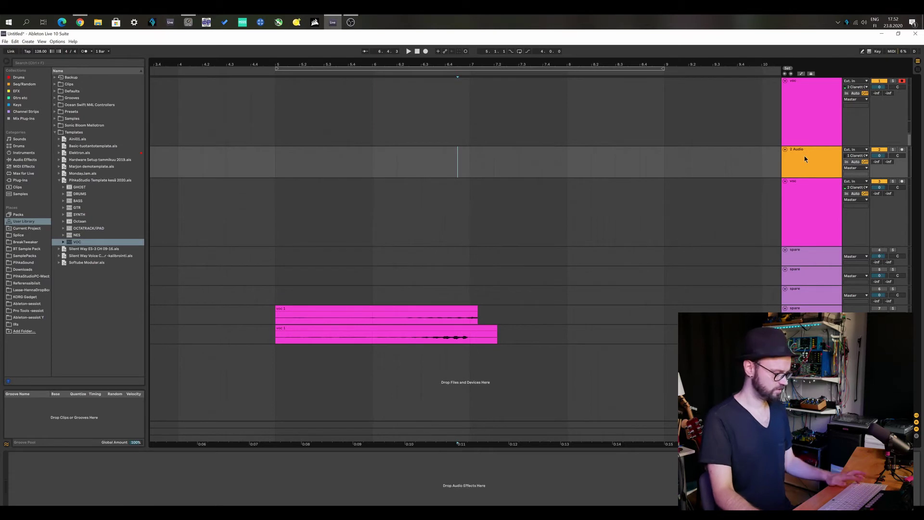
{"action": "left_click_drag", "start_coordinate": [803, 157], "coordinate": [804, 109]}
{"action": "type", "text": "or track"}
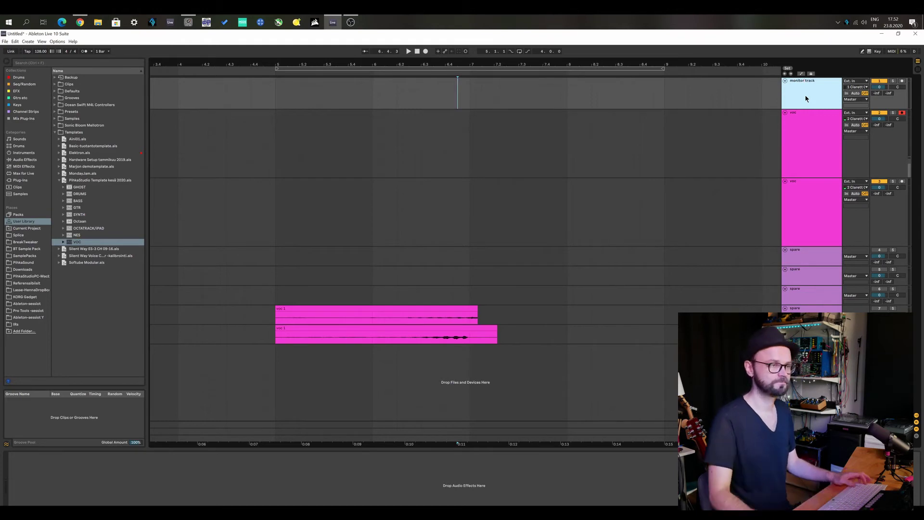
{"action": "key", "text": "Return"}
{"action": "key", "text": "space"}
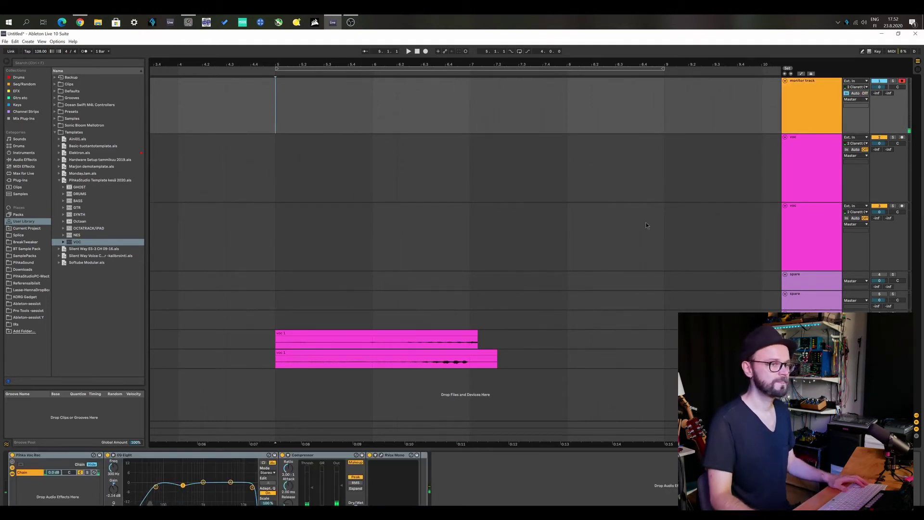
Step: Arm the monitor track and record a take on it and the voc track together
{"action": "left_click", "coordinate": [825, 161]}
{"action": "left_click", "coordinate": [814, 240]}
{"action": "left_click", "coordinate": [810, 178]}
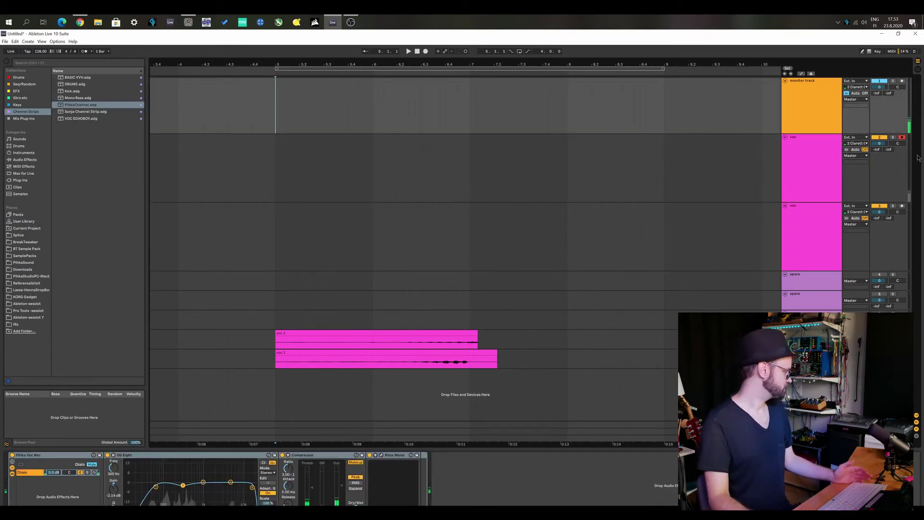
{"action": "left_click", "coordinate": [805, 119]}
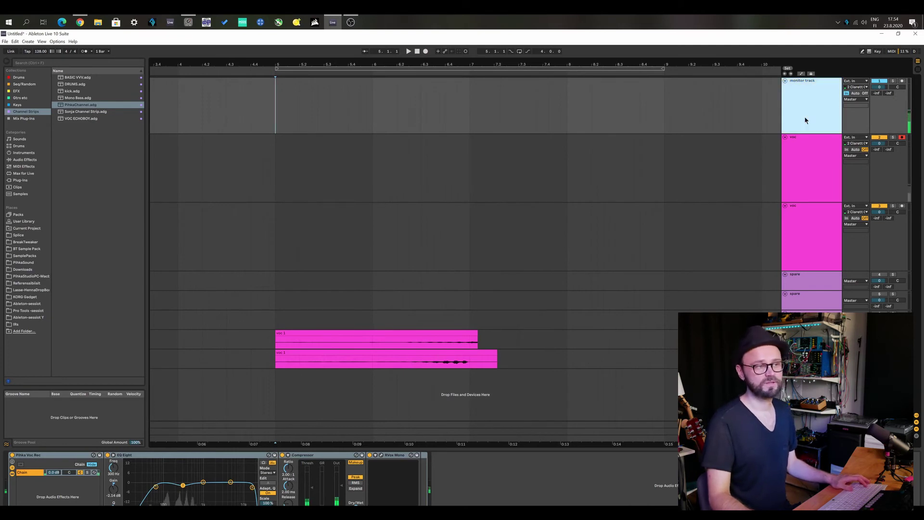
{"action": "left_click", "coordinate": [802, 135]}
{"action": "left_click", "coordinate": [804, 117]}
{"action": "left_click", "coordinate": [902, 82]}
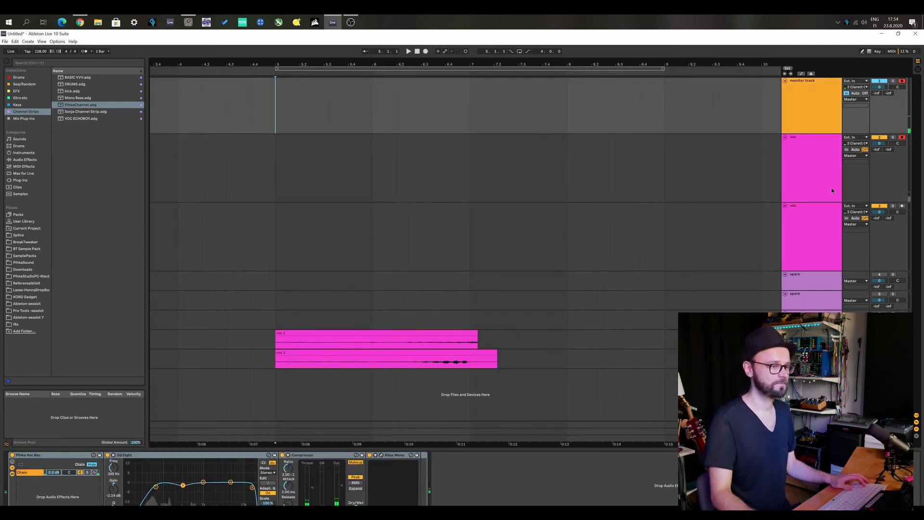
{"action": "key", "text": "F9"}
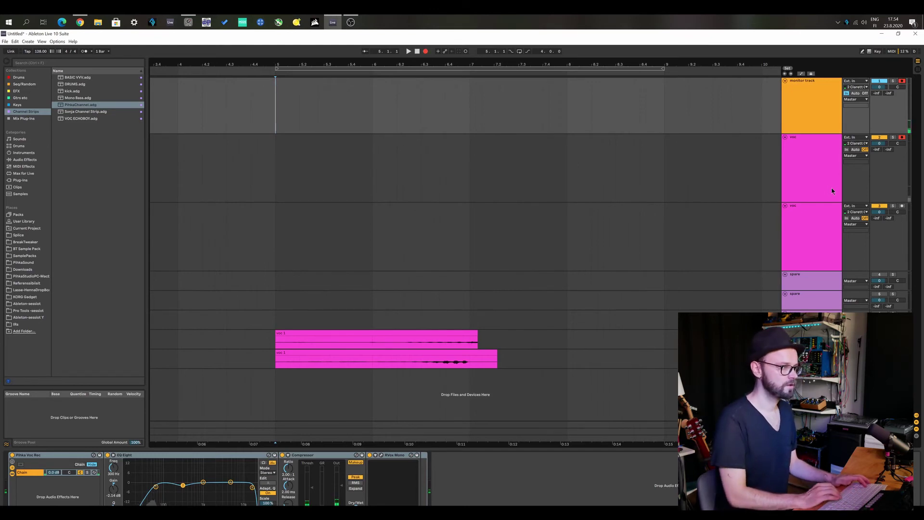
{"action": "key", "text": "space"}
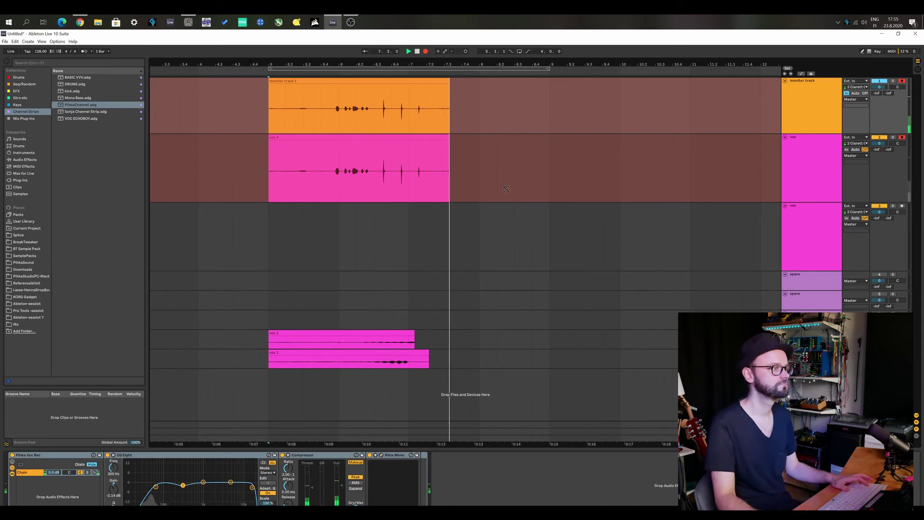
Step: Stop recording and zoom far in on the new takes around bar 6.3.4
{"action": "key", "text": "F9"}
{"action": "left_click_drag", "start_coordinate": [380, 60], "coordinate": [575, 118]}
{"action": "left_click_drag", "start_coordinate": [460, 62], "coordinate": [241, 116]}
{"action": "left_click", "coordinate": [241, 121]}
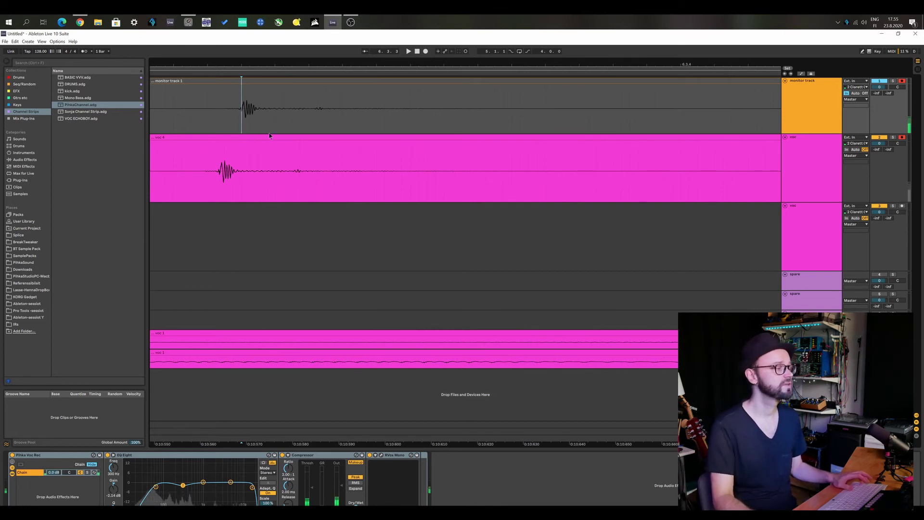
{"action": "key", "text": "Down"}
{"action": "key", "text": "plus"}
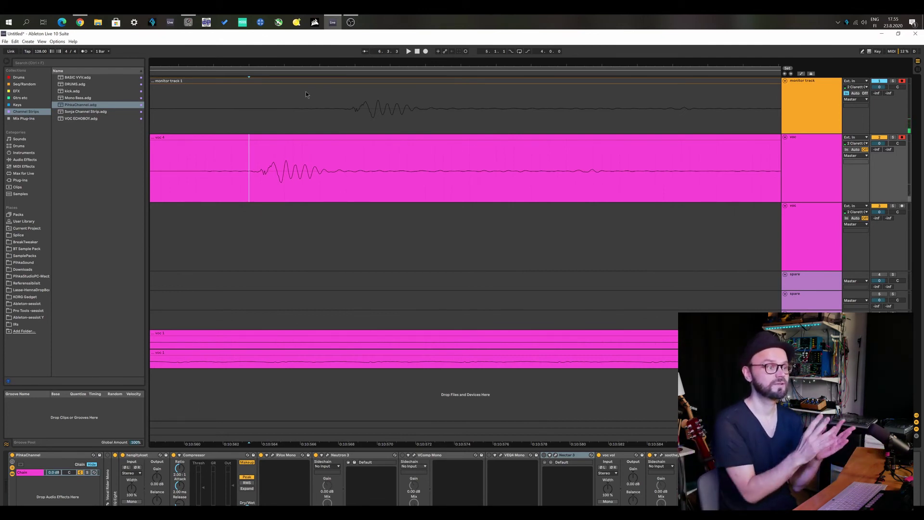
Step: Compare the two transients' offset, then enable Options > Reduced Latency When Monitoring
{"action": "left_click", "coordinate": [333, 63]}
{"action": "left_click_drag", "start_coordinate": [334, 64], "coordinate": [293, 135]}
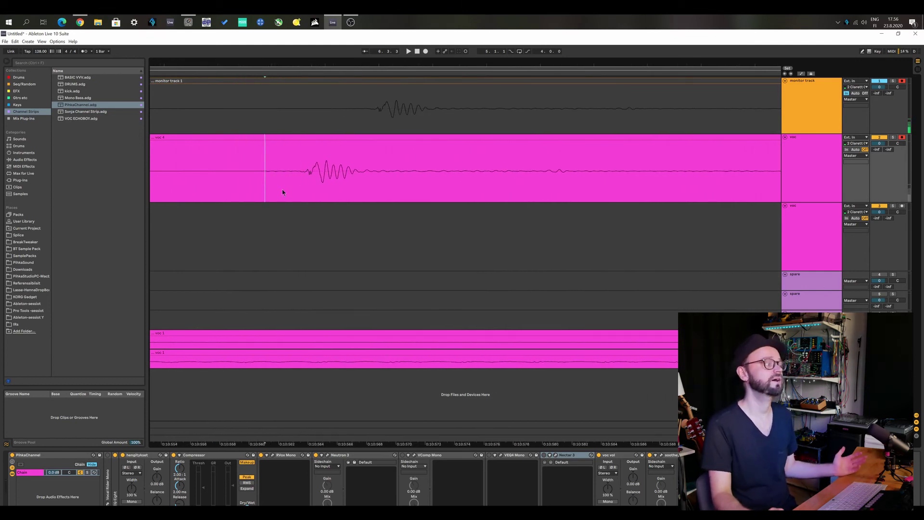
{"action": "left_click", "coordinate": [57, 42]}
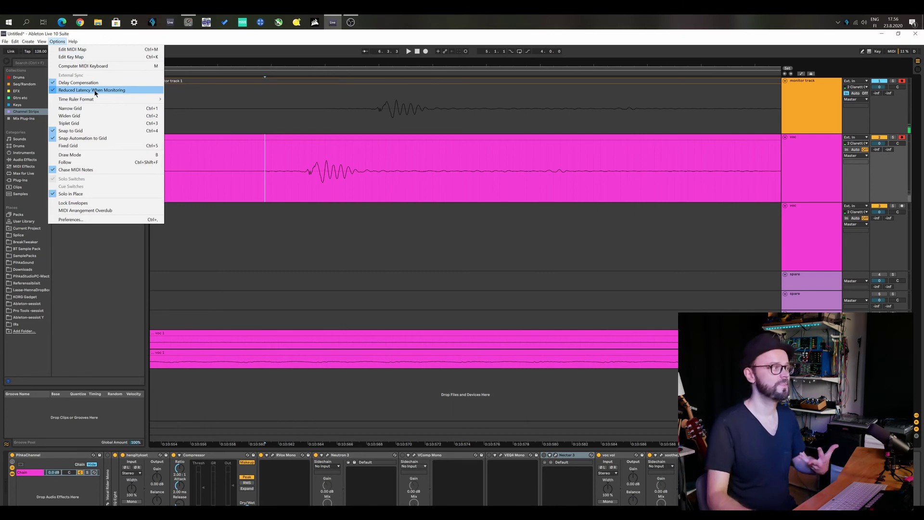
{"action": "left_click", "coordinate": [386, 38]}
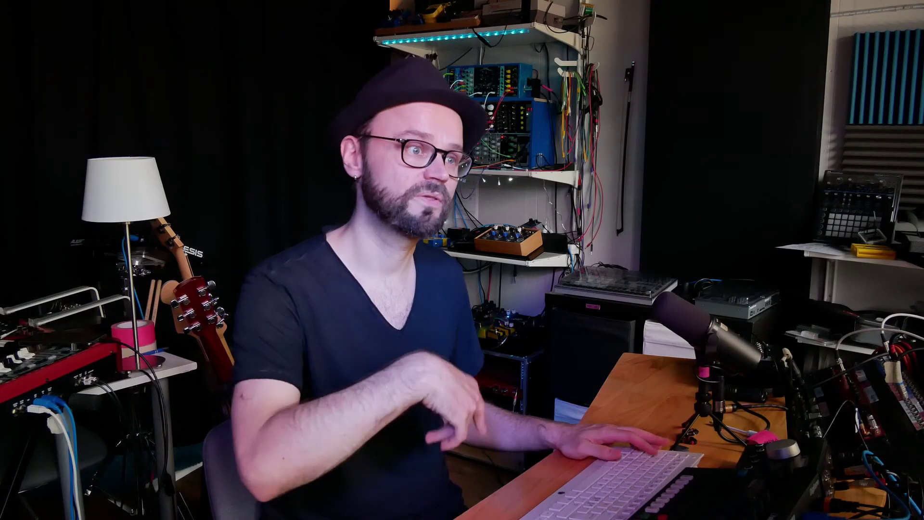